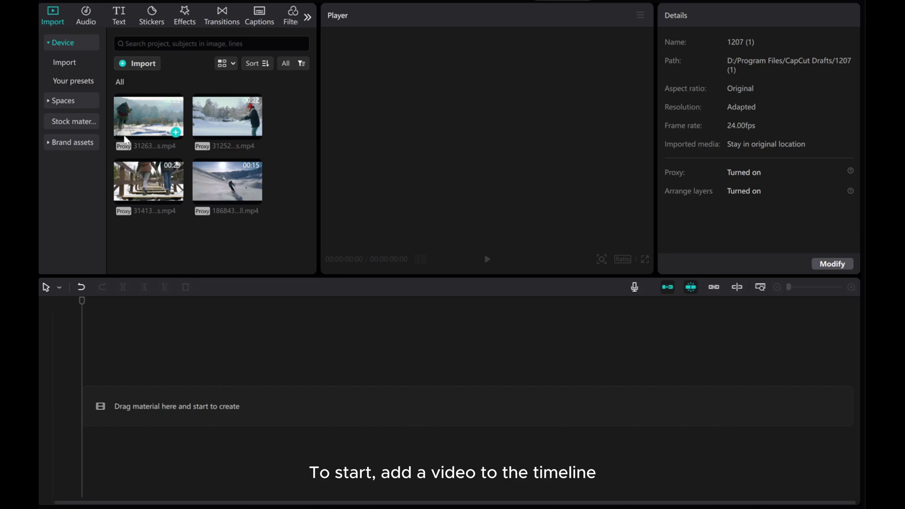
Add the snowy hiker clip to the timeline and trim it to 8 seconds.
click(175, 132)
drag(389, 408, 230, 409)
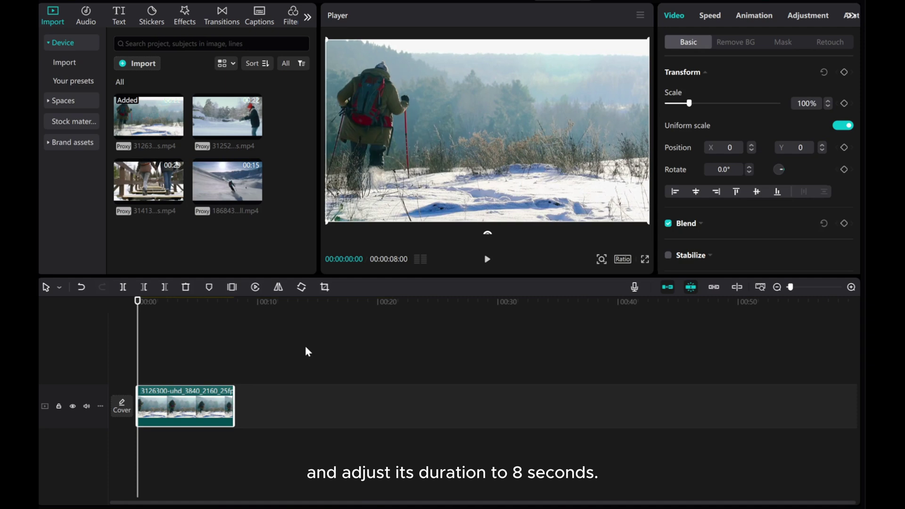
click(851, 287)
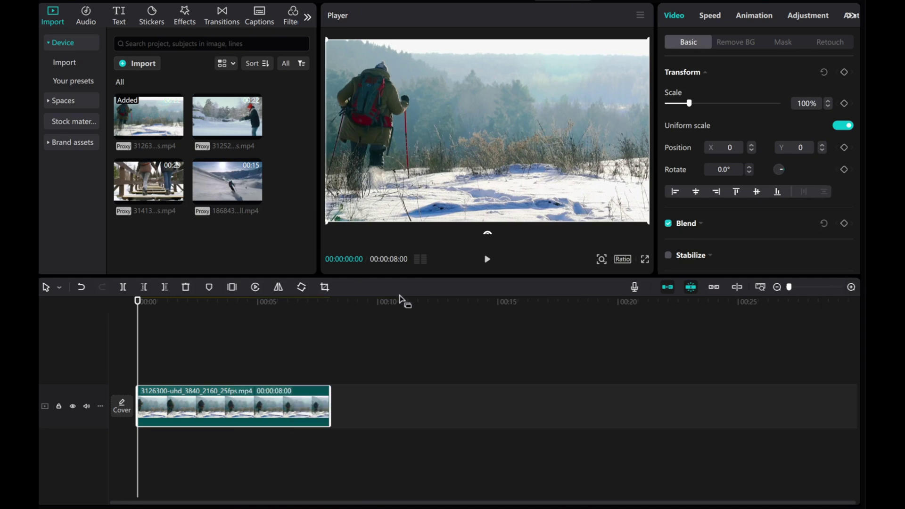
Add a position keyframe at 4 s, then slide the video off-canvas left at 8 s (X -3875).
drag(138, 368, 234, 366)
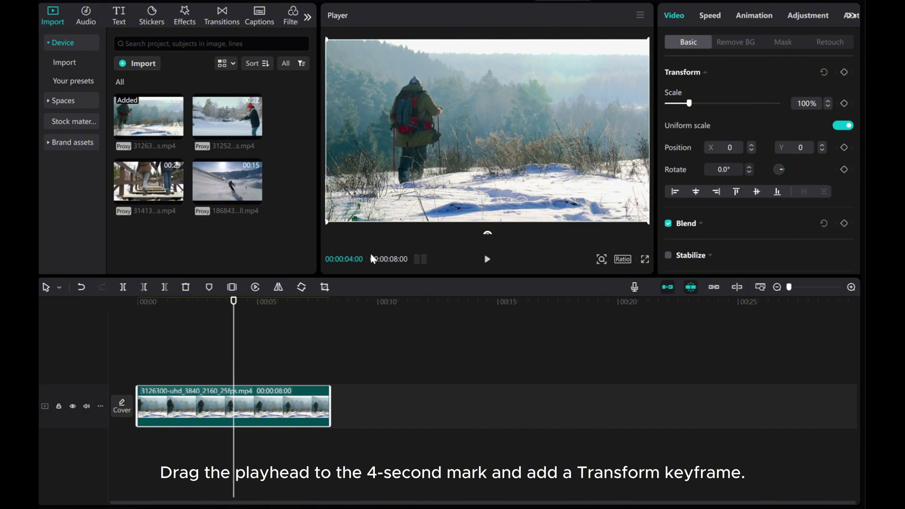
click(843, 72)
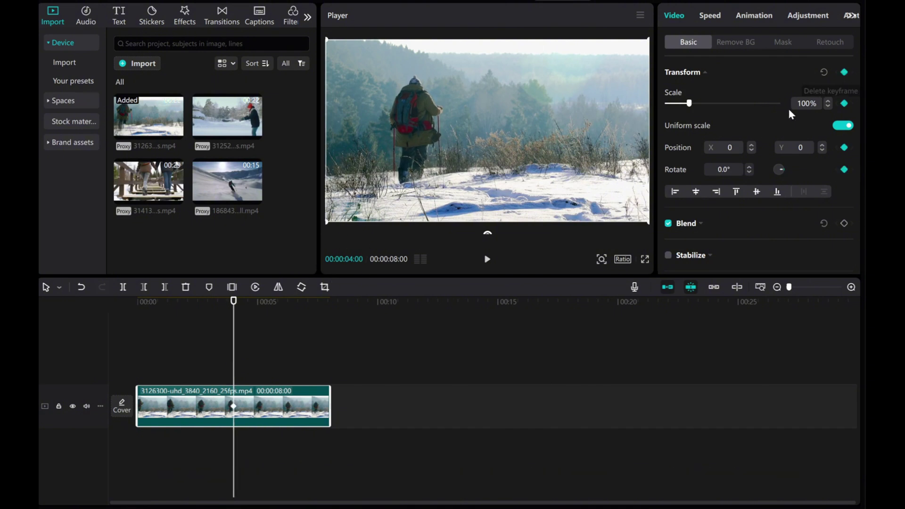
drag(239, 347, 331, 355)
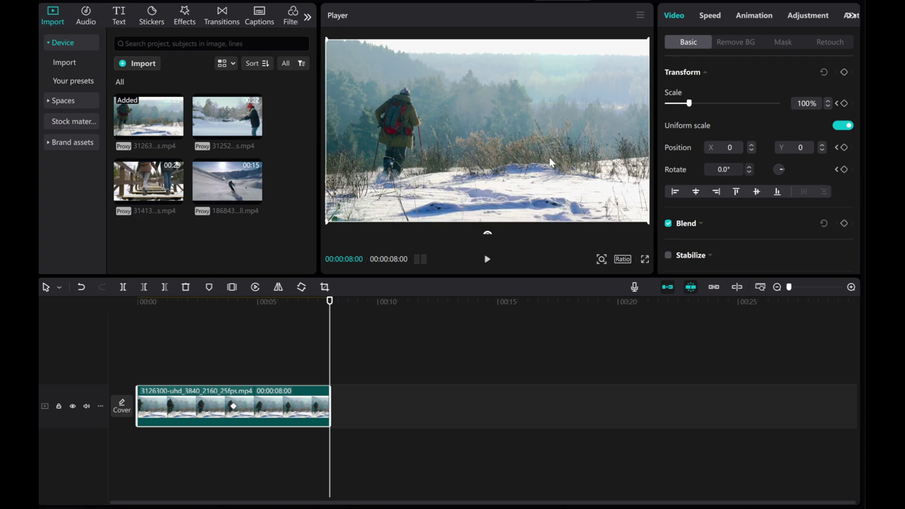
drag(476, 158, 224, 164)
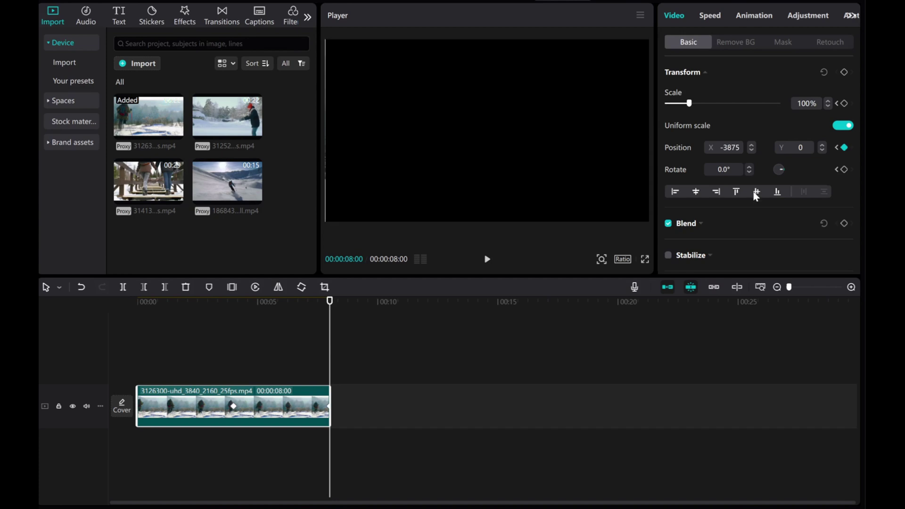
Nudge the 8-second keyframe's Position X to -3879 with the spinner.
click(750, 150)
click(749, 150)
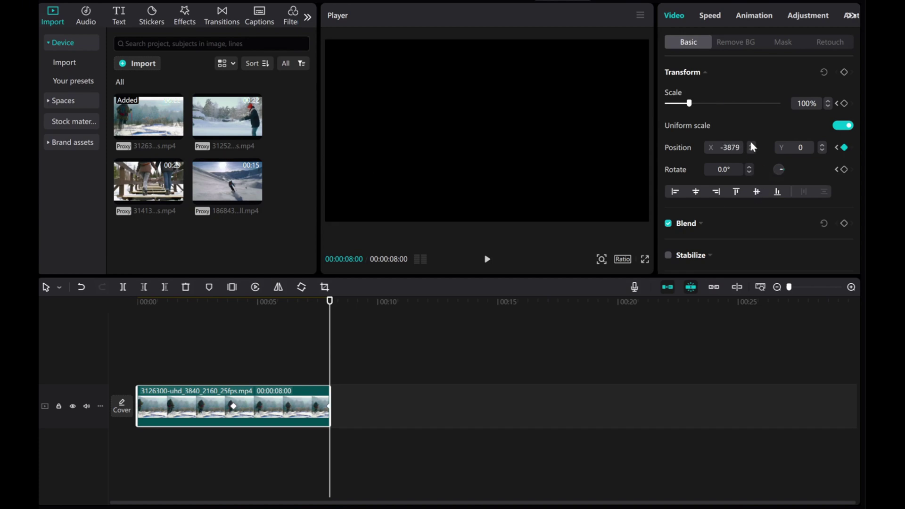
click(751, 145)
click(750, 151)
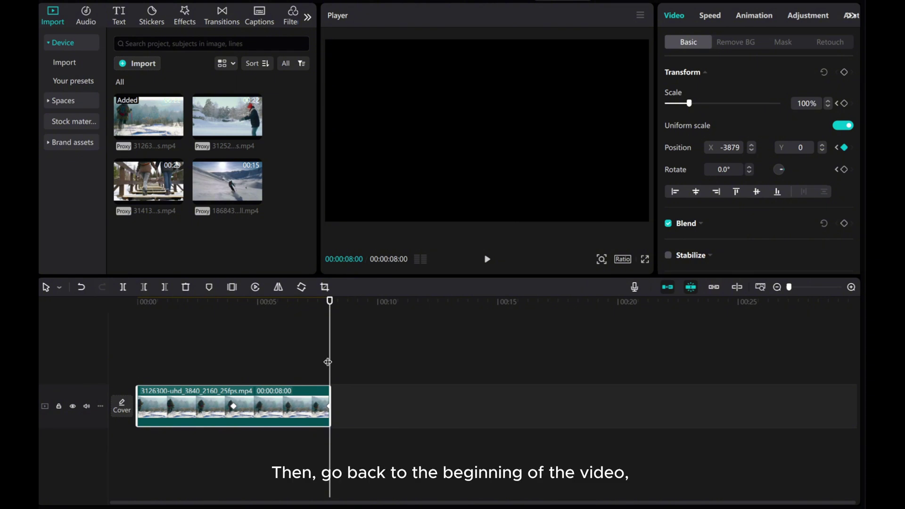
At 0 s, push the video off the right edge to X 3840 and preview the slide.
drag(330, 361, 132, 360)
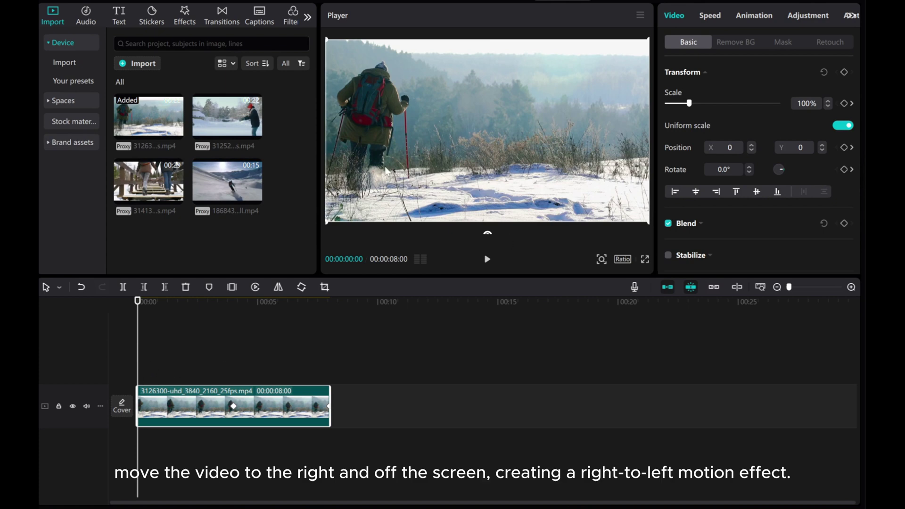
drag(365, 146, 681, 153)
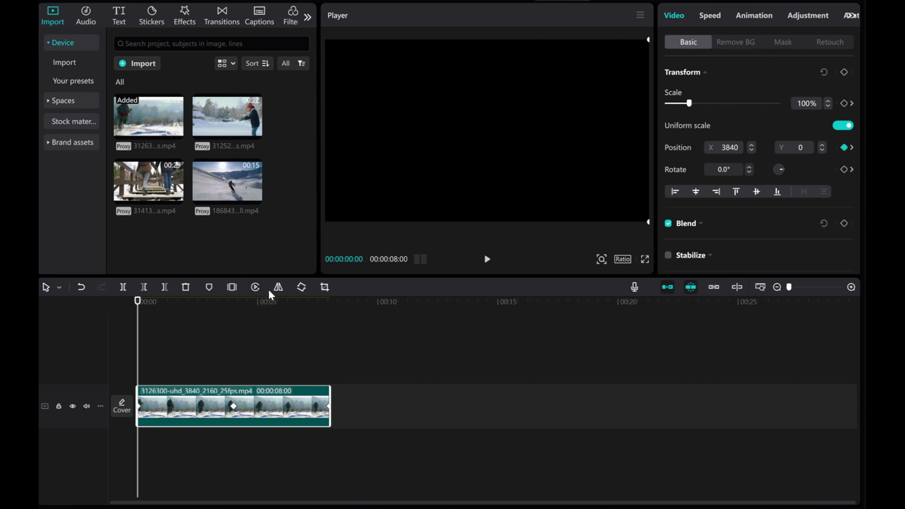
click(487, 259)
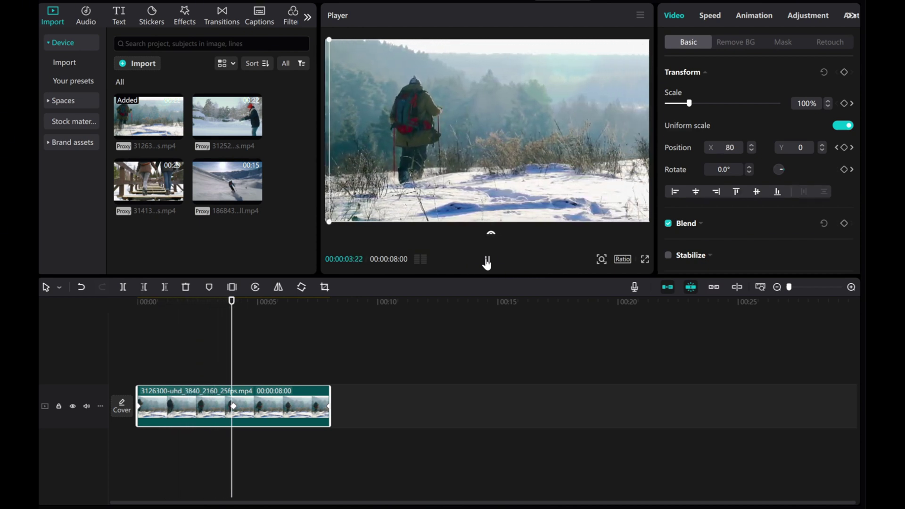
click(488, 260)
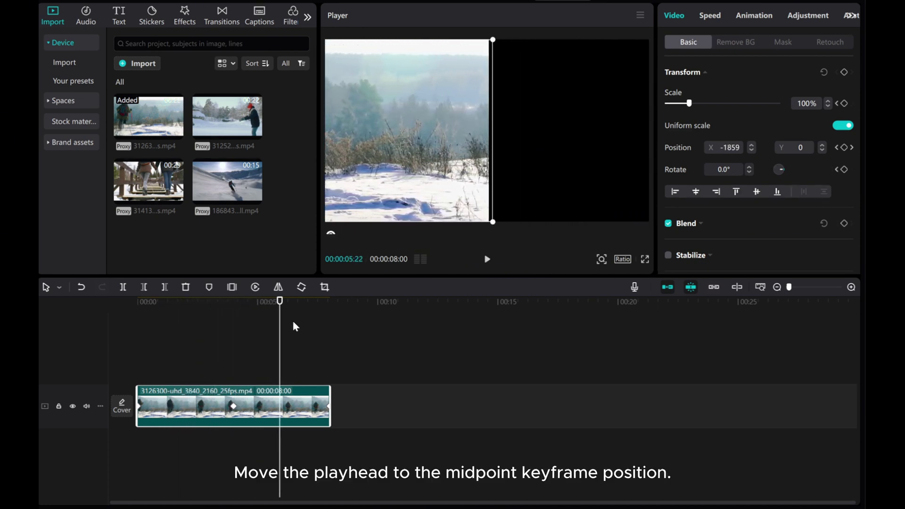
Copy the sliding clip and paste it onto a new upper track at the 4-second midpoint.
drag(280, 355, 234, 363)
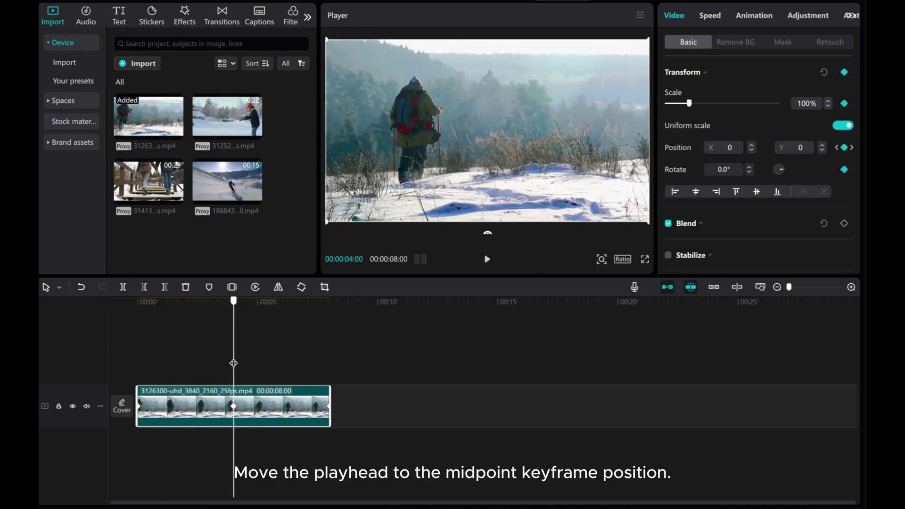
right_click(183, 397)
click(216, 118)
right_click(256, 367)
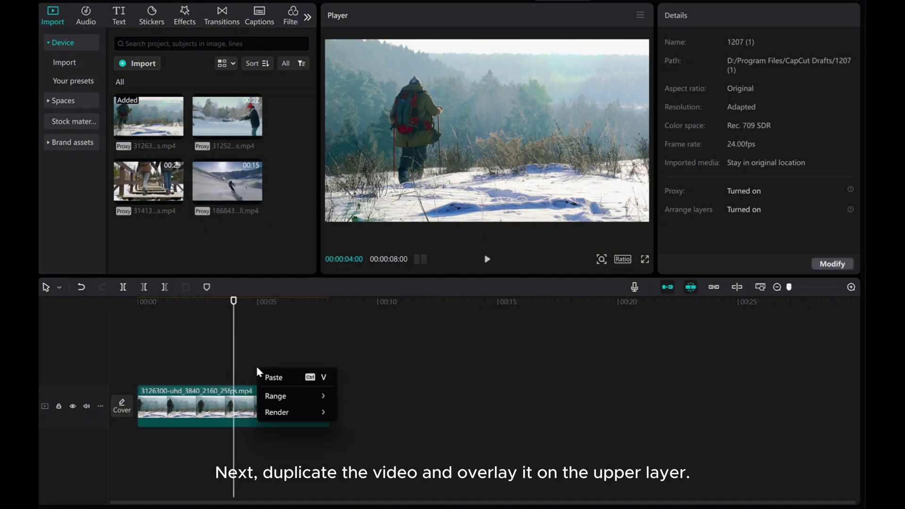
click(273, 379)
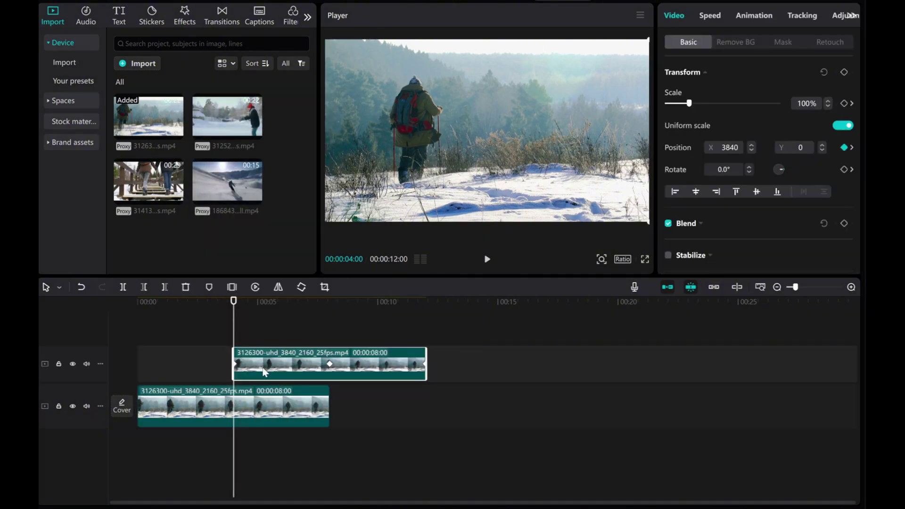
click(851, 287)
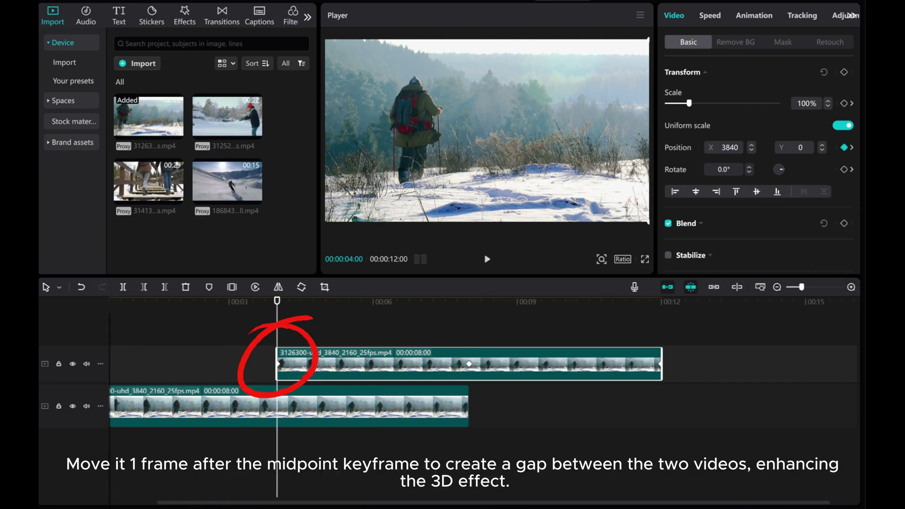
key(Right)
Shift the upper copy one frame later and step one frame past its 8:01 midpoint keyframe.
drag(313, 358, 320, 364)
drag(280, 326, 471, 339)
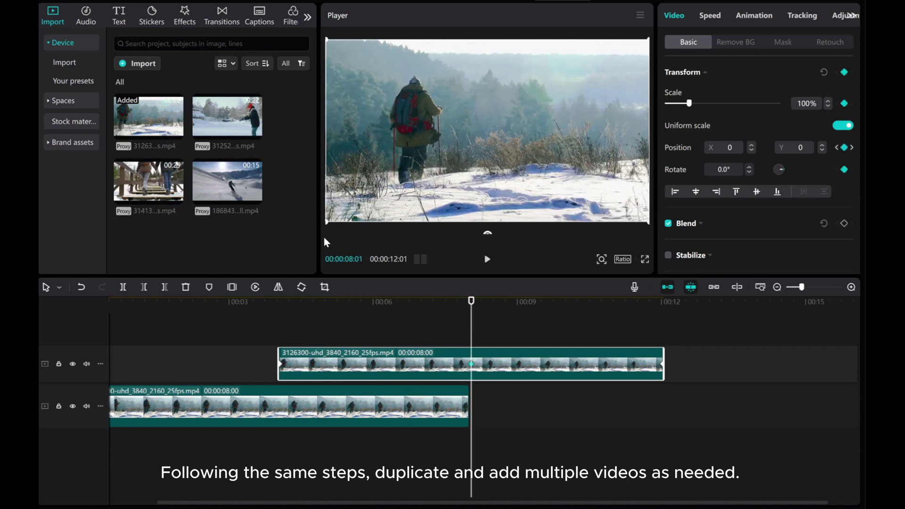
key(Right)
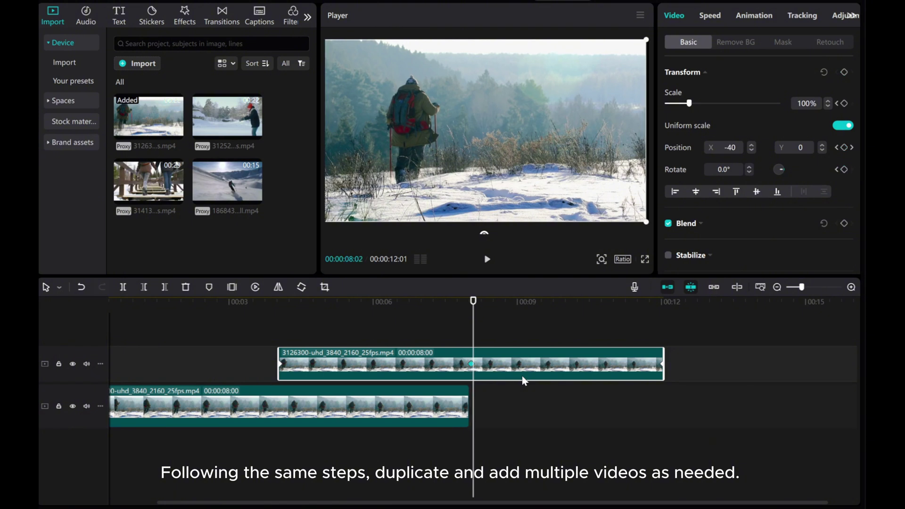
click(481, 339)
click(470, 366)
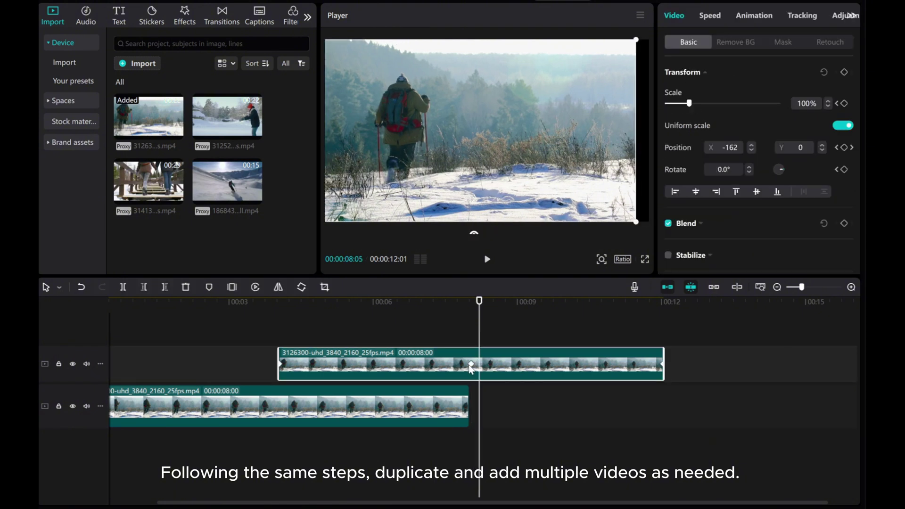
key(Right)
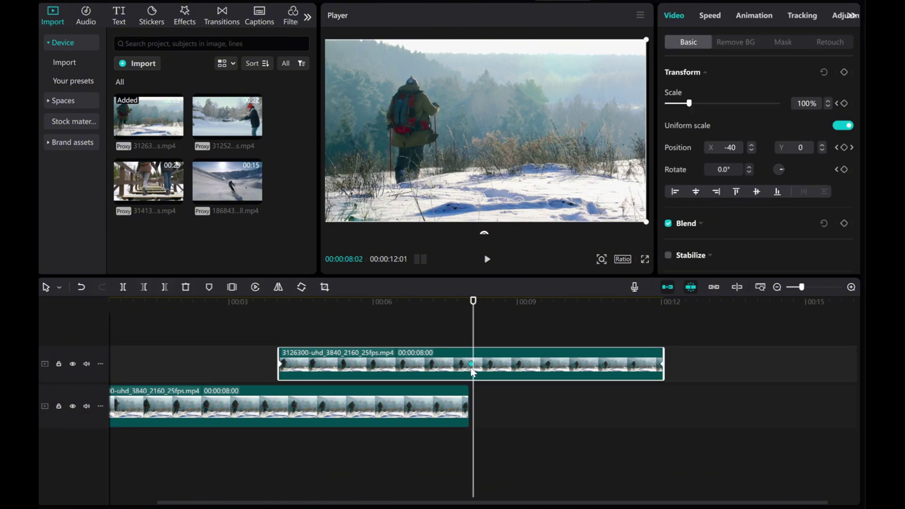
Paste a third copy onto a new top track just after the second copy's midpoint.
right_click(480, 337)
click(494, 350)
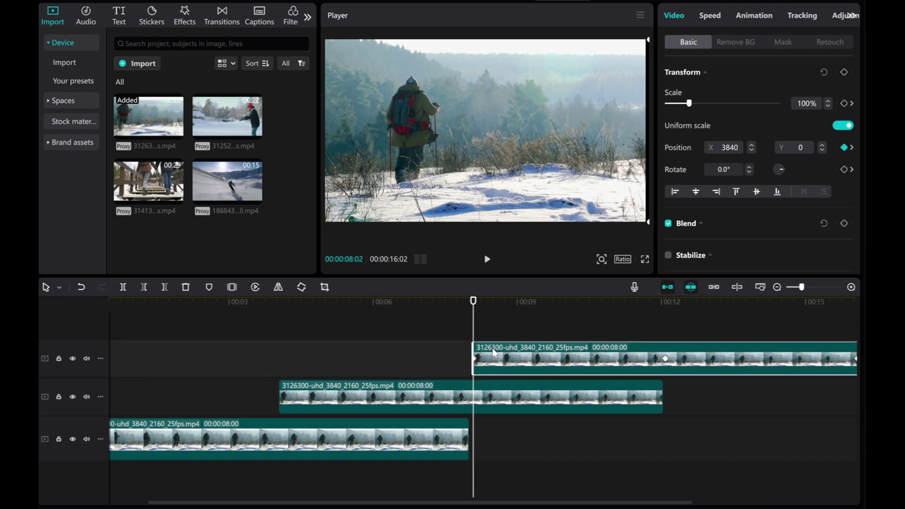
click(778, 288)
Paste a fourth copy at the third copy's midpoint and move it onto its own top track.
drag(331, 333, 431, 332)
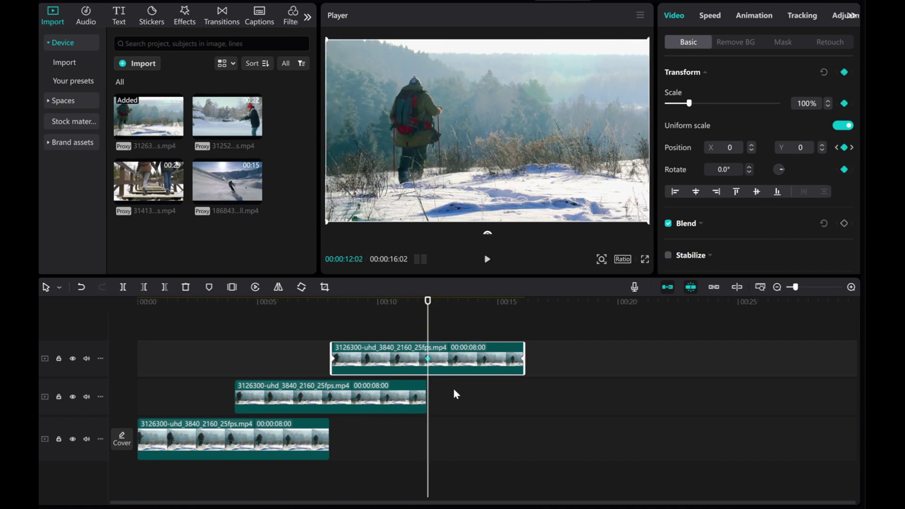
right_click(442, 334)
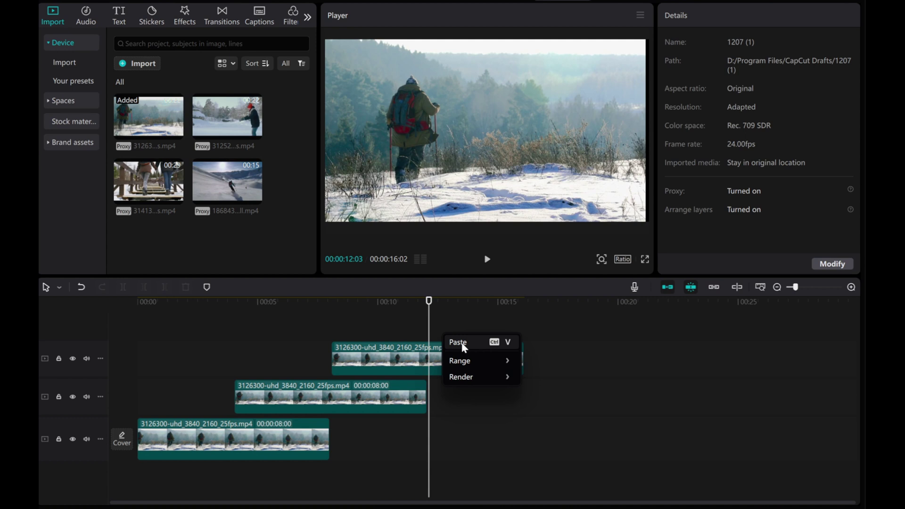
click(456, 342)
drag(467, 401, 466, 330)
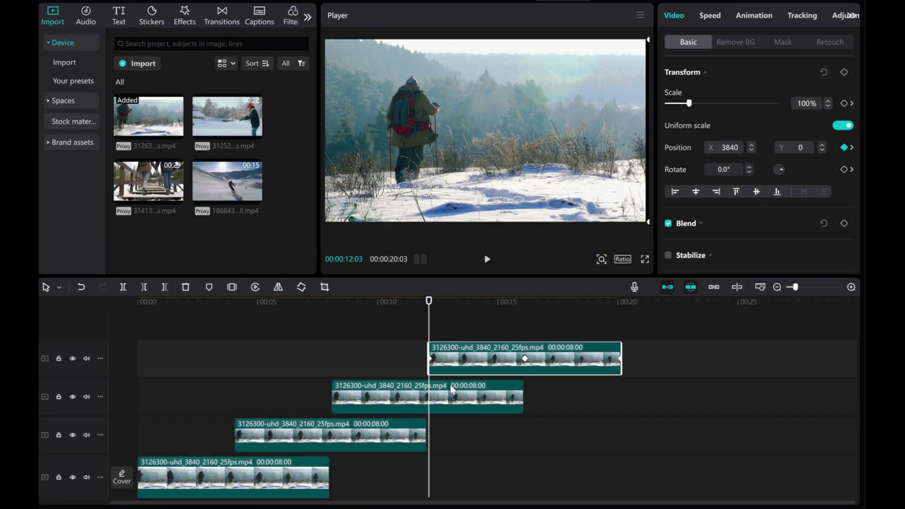
scroll(453, 389, down, 1)
drag(429, 302, 268, 315)
Replace the third-track clip with the red-hat footage and the second-track clip with the bridge walkers.
drag(234, 128, 248, 409)
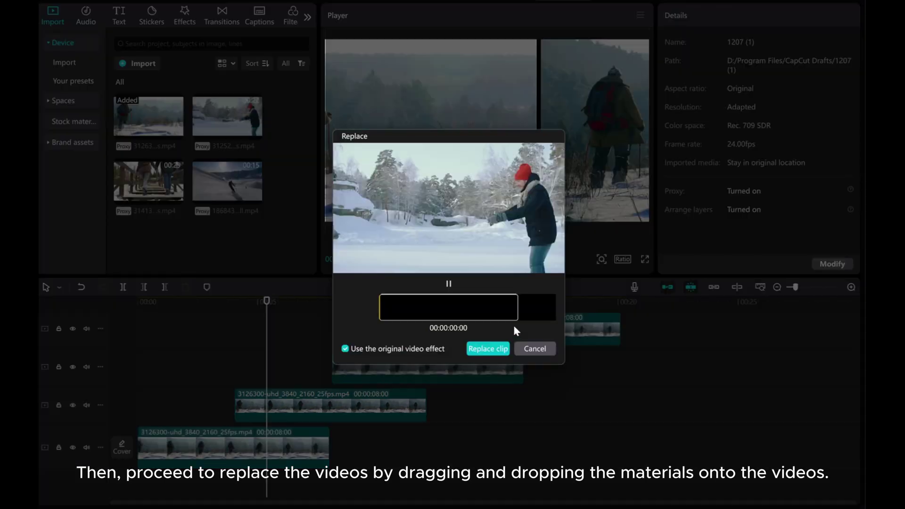
click(484, 349)
drag(149, 181, 356, 366)
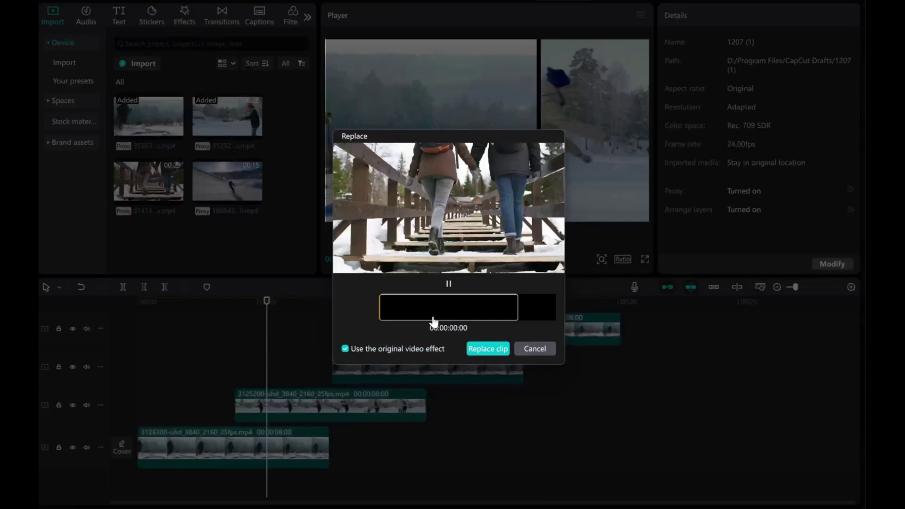
click(488, 349)
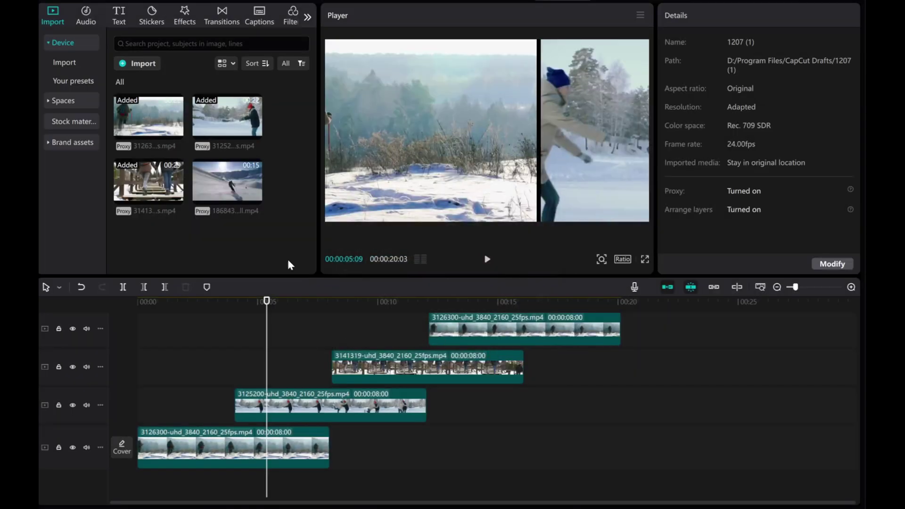
drag(214, 170, 469, 337)
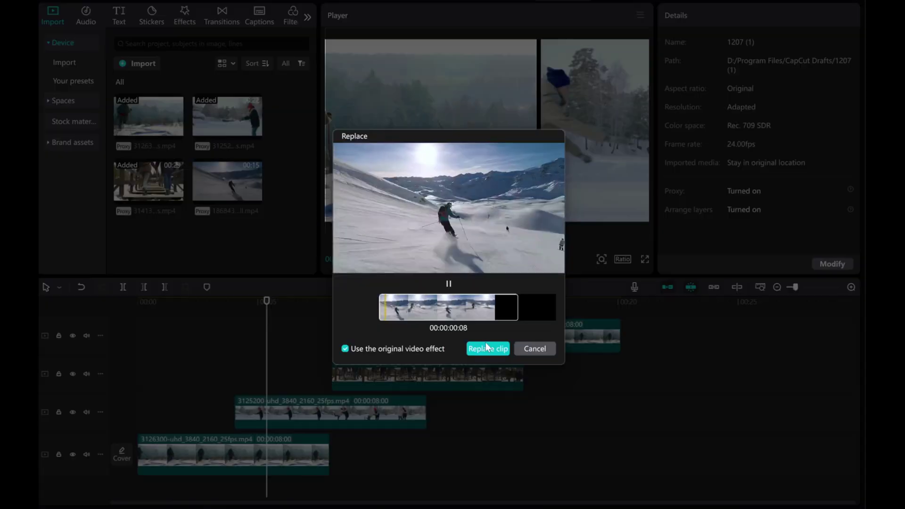
click(490, 349)
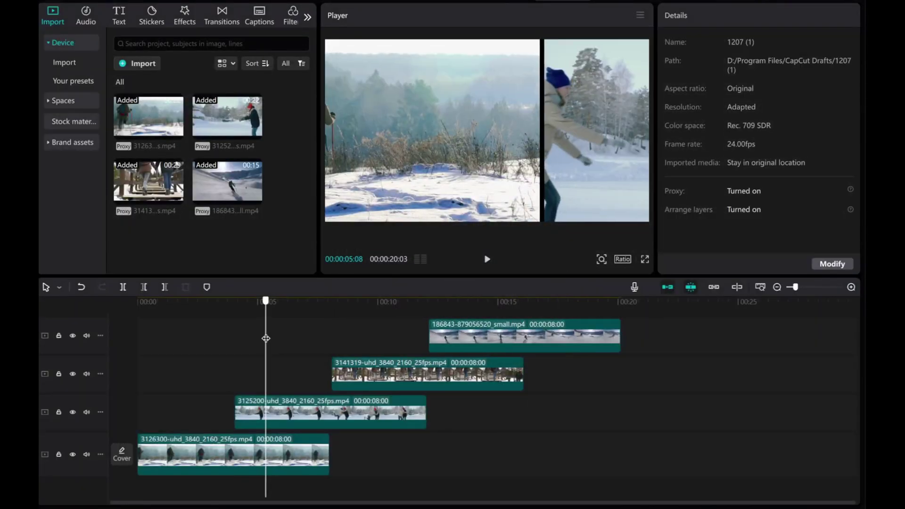
key(Home)
click(486, 259)
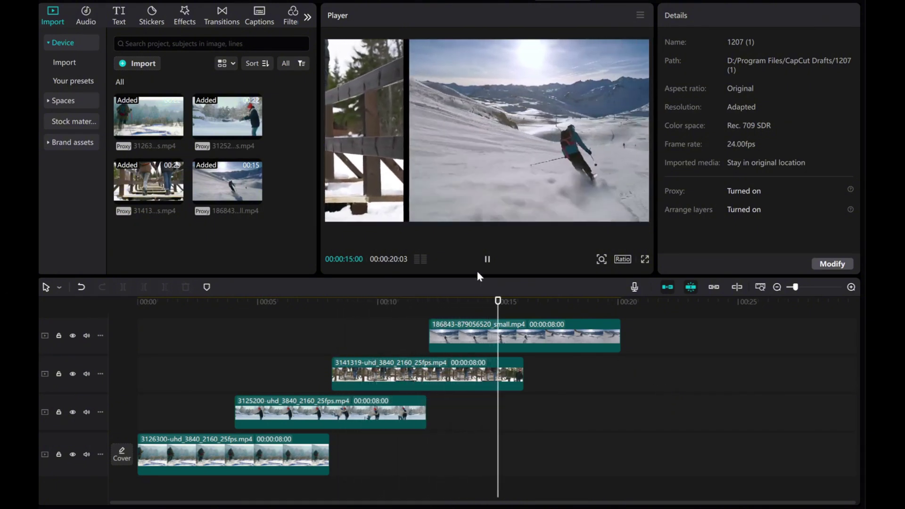
Stop the preview and marquee-select all four staggered clips to bring up their actions menu.
click(488, 259)
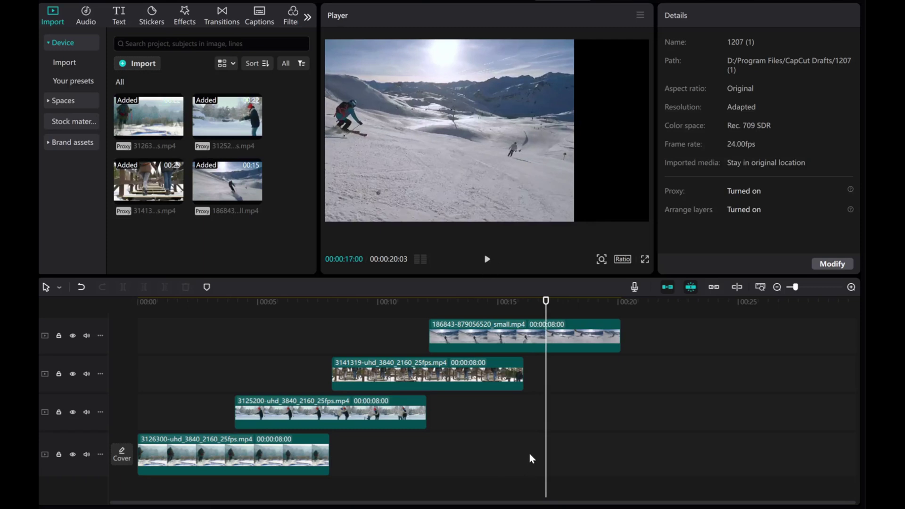
scroll(387, 389, up, 1)
drag(662, 342, 195, 466)
right_click(277, 434)
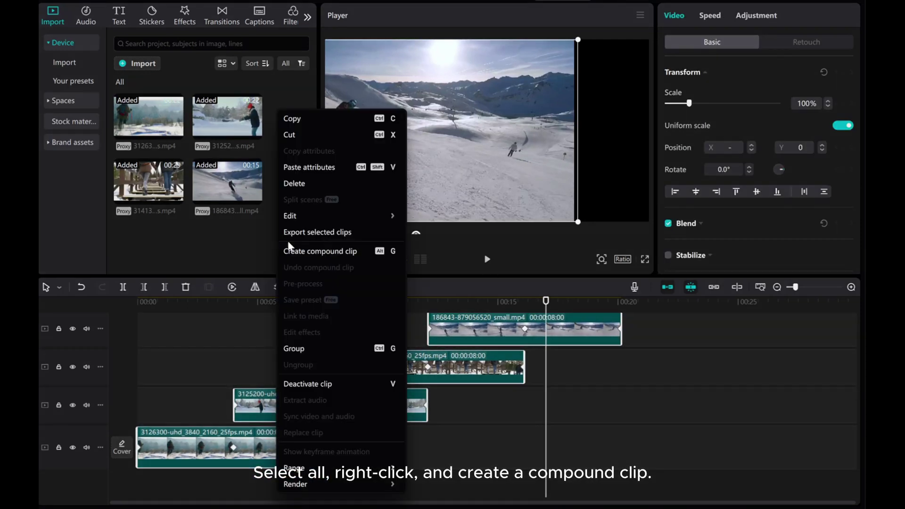
Merge the four clips into Compound clip1 and place the playhead where the black opening ends.
click(304, 252)
drag(546, 346, 234, 349)
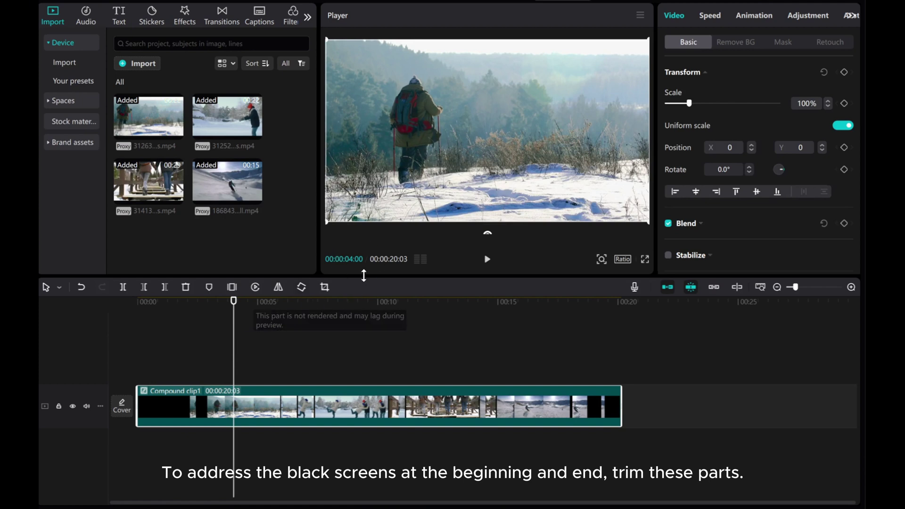
Delete the black opening and the black tail, trimming the compound clip to 12:03.
click(145, 290)
drag(138, 374, 429, 376)
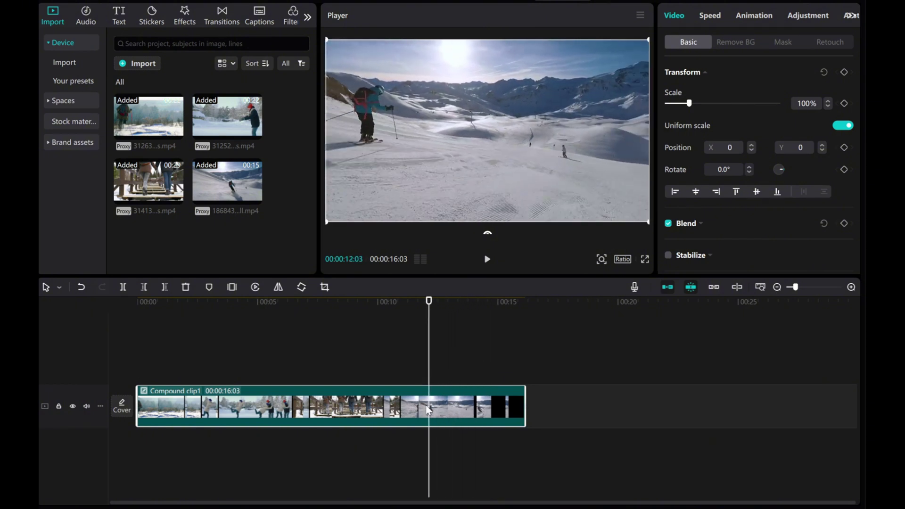
click(165, 287)
Preview the trimmed clip from the start, then open the Stock materials library.
key(Home)
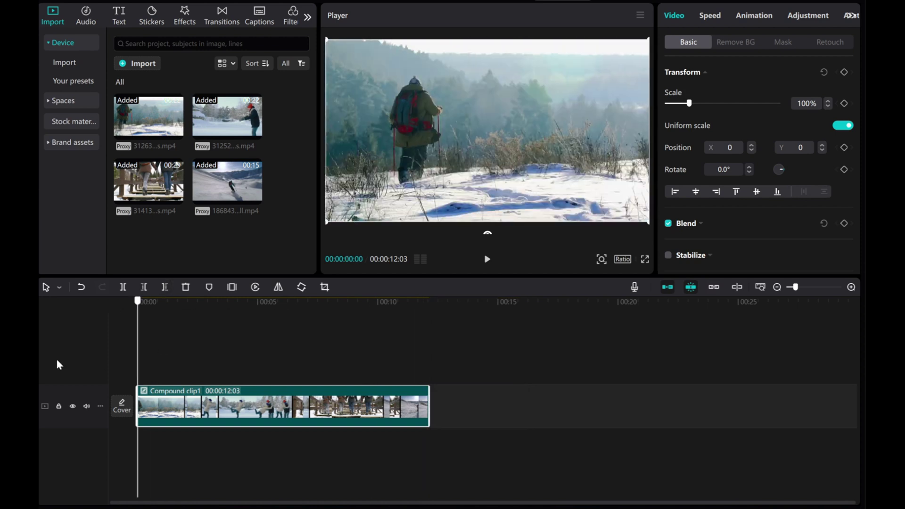
click(491, 269)
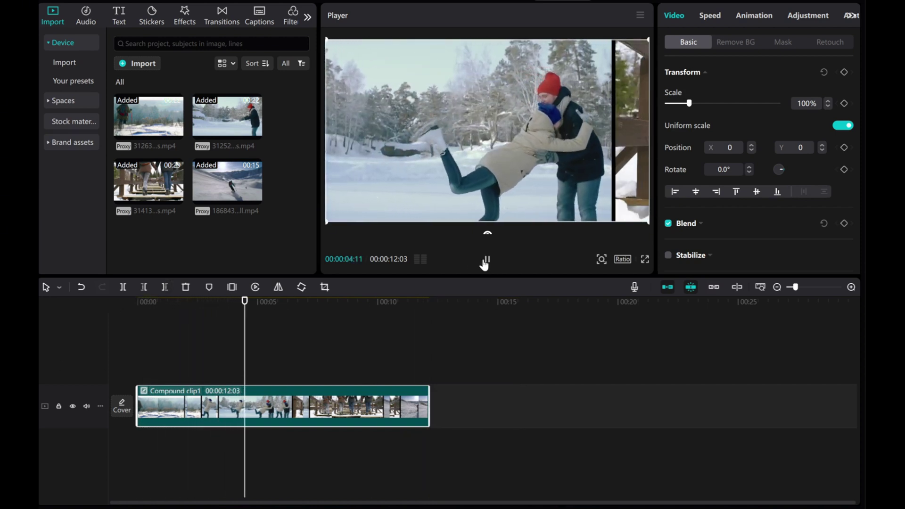
click(320, 368)
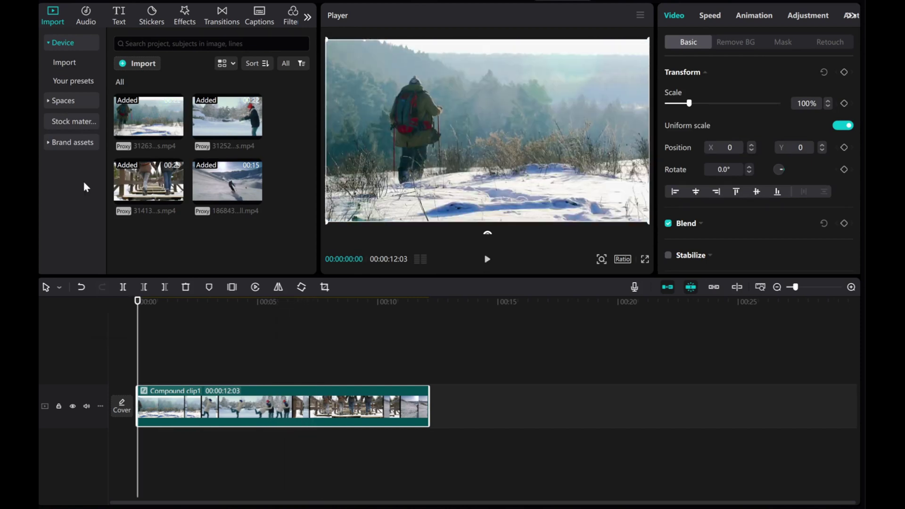
click(66, 124)
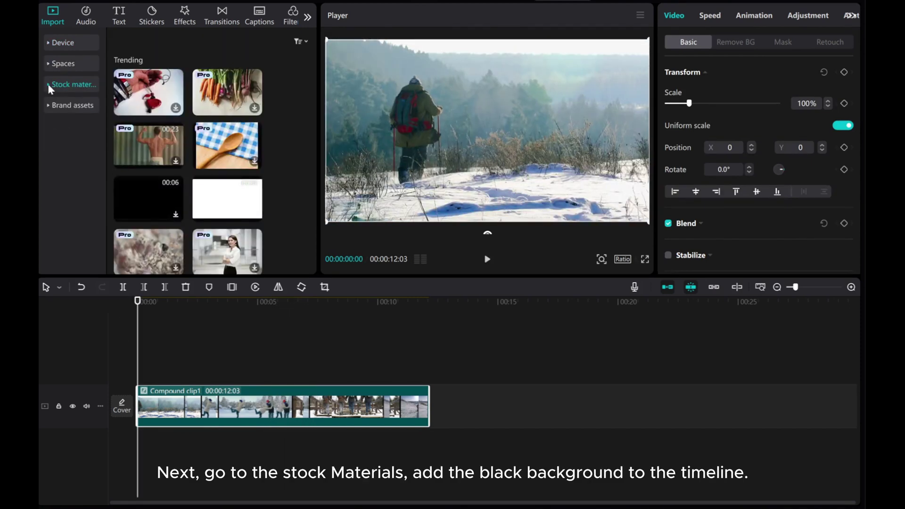
Add the 6-second black stock video onto a track above Compound clip1.
click(177, 217)
click(176, 215)
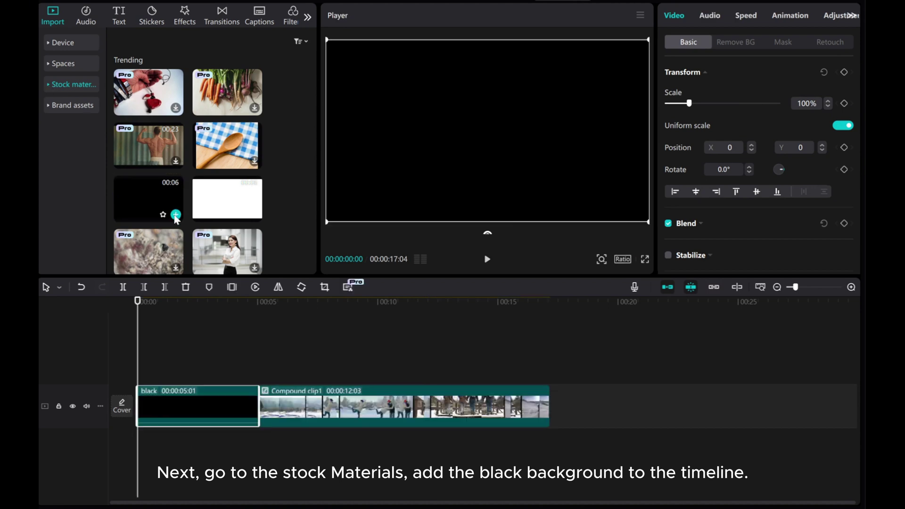
drag(158, 409, 152, 370)
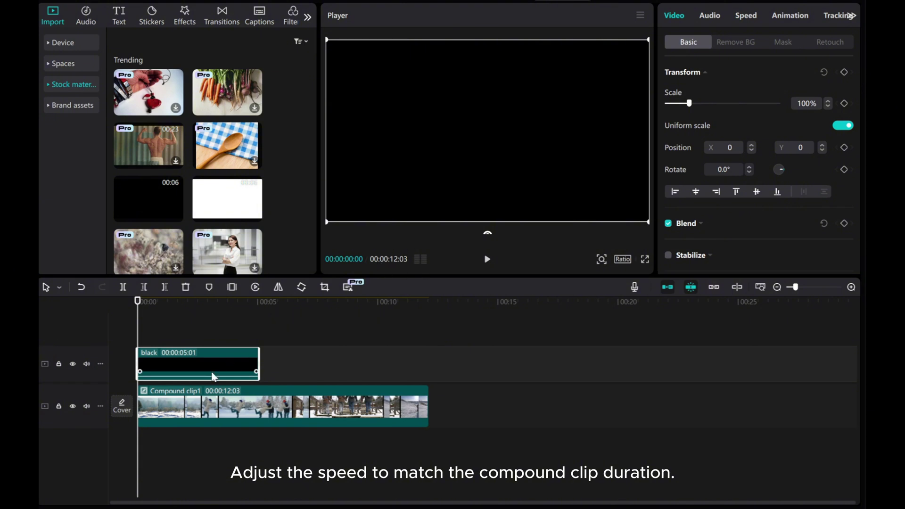
Slow the black clip to a 13s speed duration and trim it to end at 00:00:12:03.
click(749, 18)
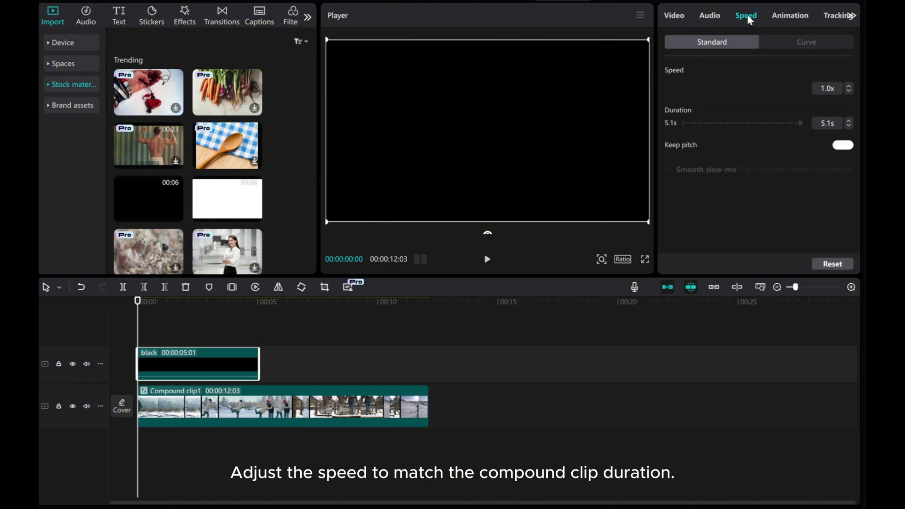
click(829, 124)
text(13)
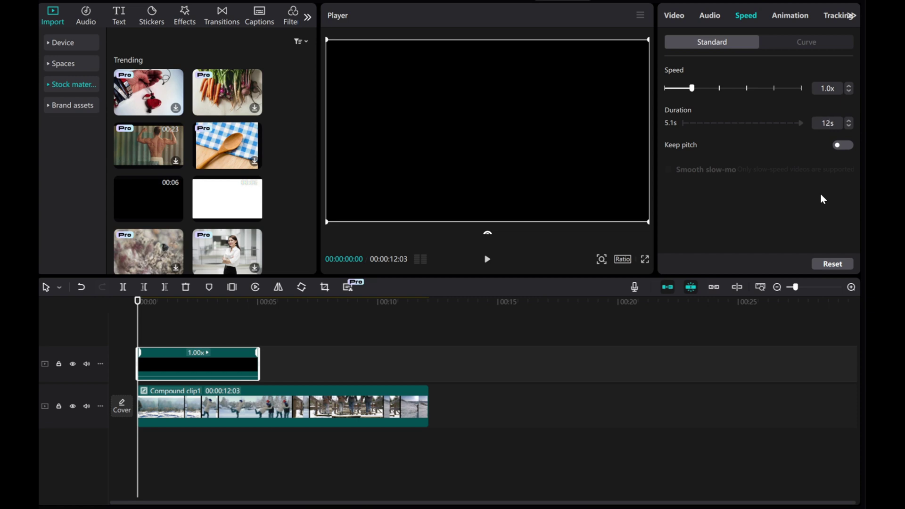
key(Return)
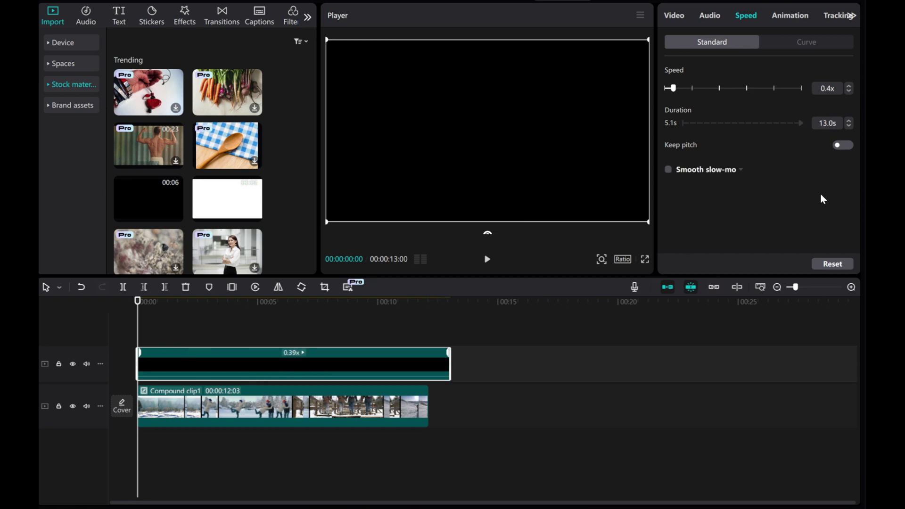
drag(449, 364, 429, 364)
Give the black clip a circle mask flattened to a 1923×114 curved band along the top.
click(675, 16)
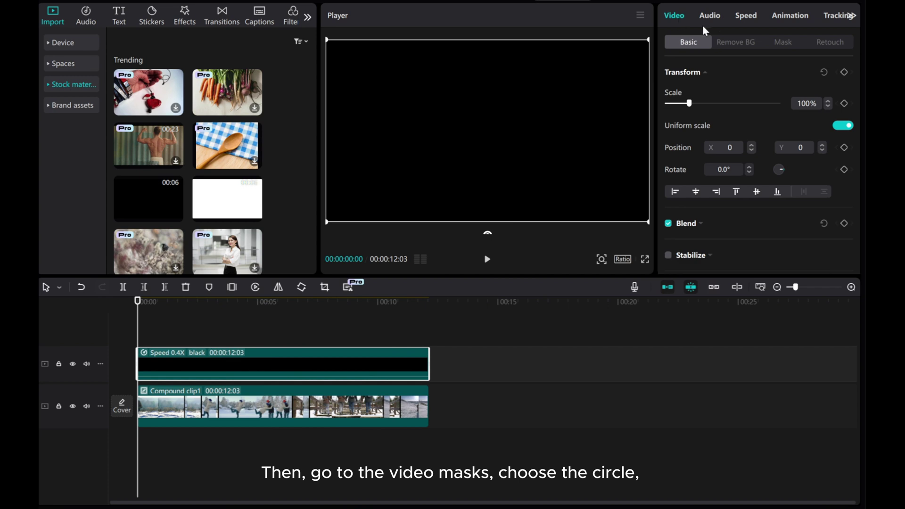
click(782, 43)
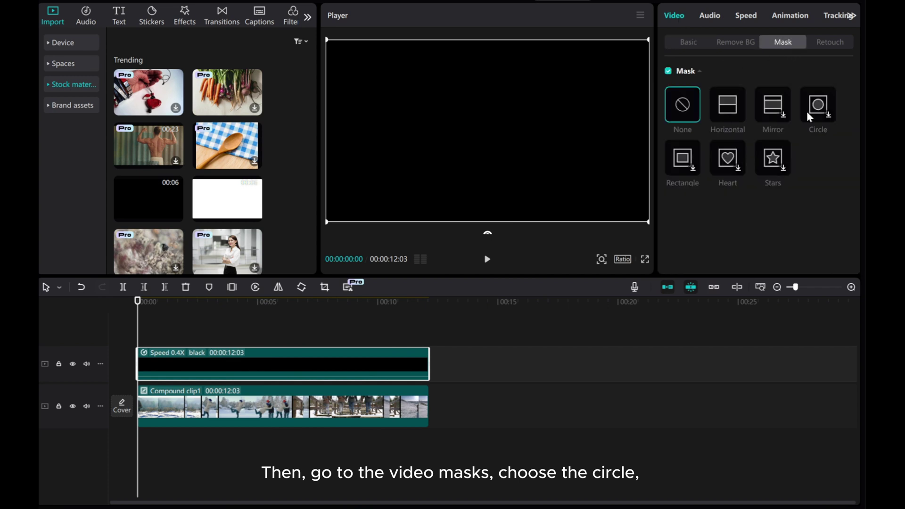
click(822, 115)
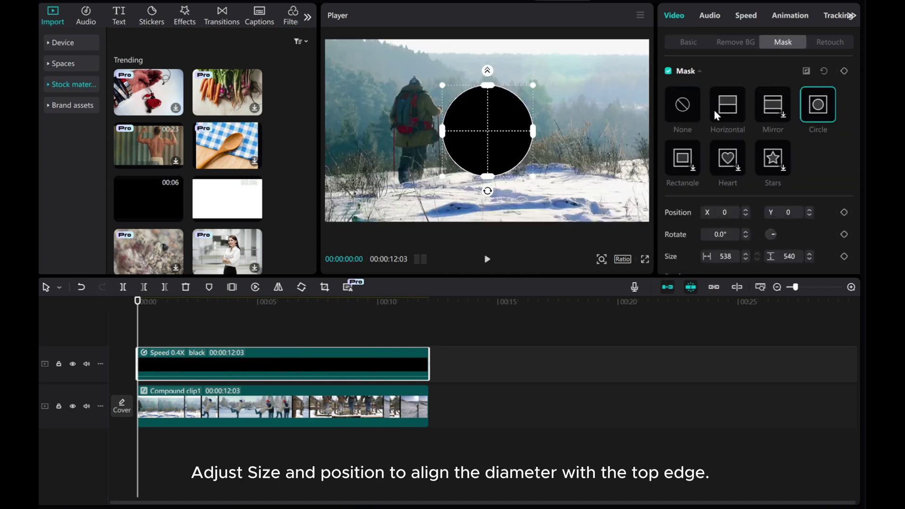
drag(442, 134, 328, 134)
drag(488, 85, 471, 45)
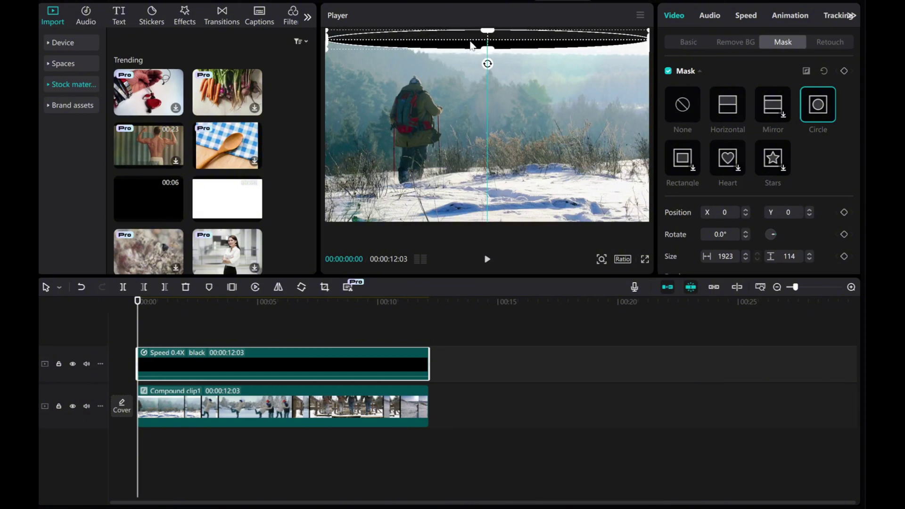
click(182, 412)
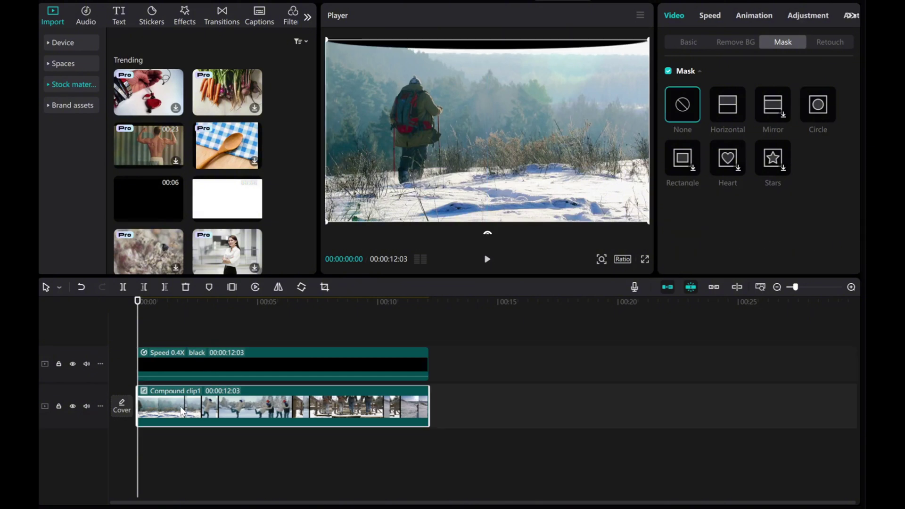
click(181, 366)
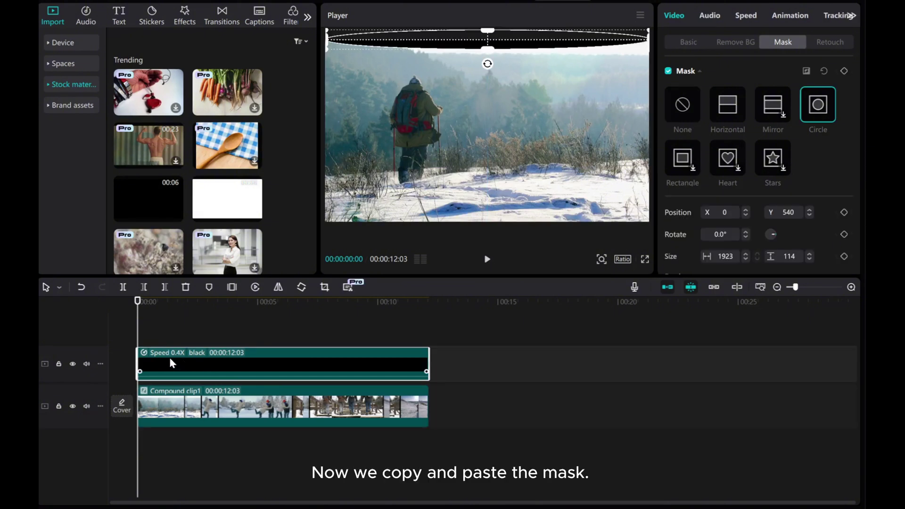
Duplicate the masked black clip onto a new track and move its mask to the bottom edge.
right_click(168, 356)
click(208, 86)
right_click(154, 327)
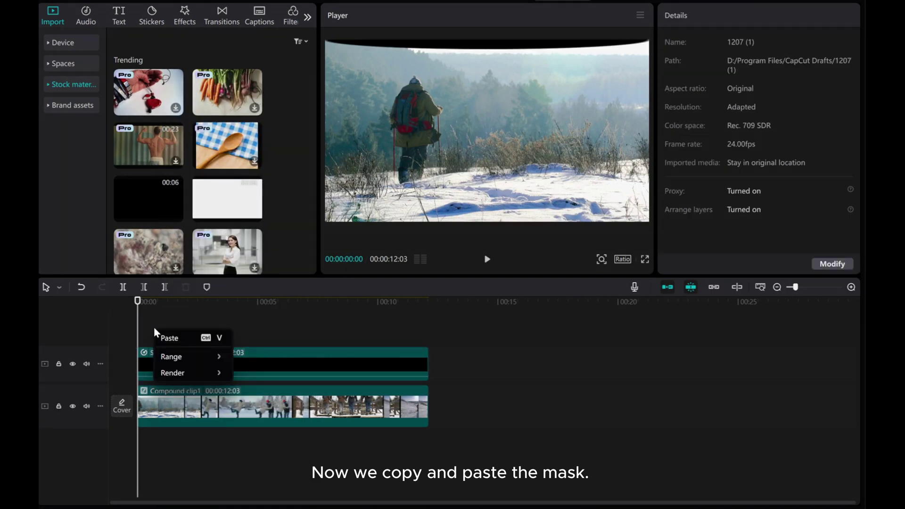
click(189, 339)
drag(496, 38, 500, 225)
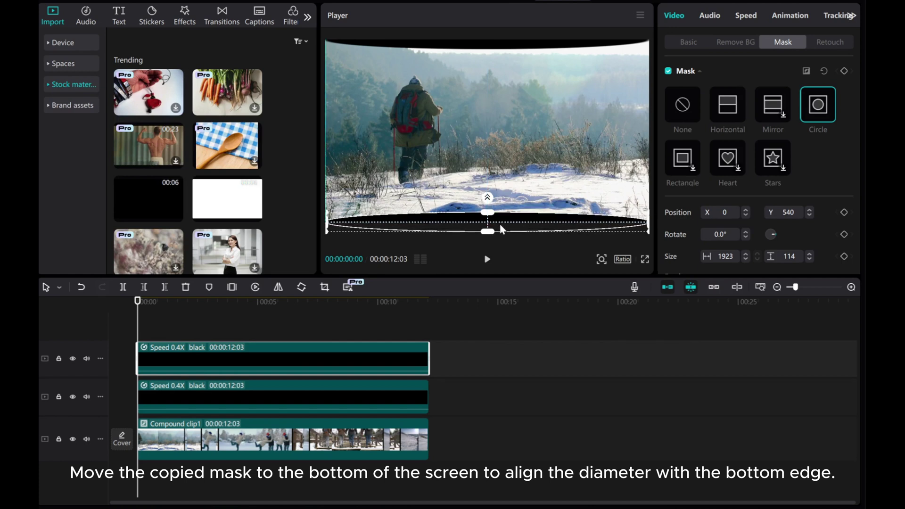
Play the curved-screen carousel preview from the start.
click(154, 338)
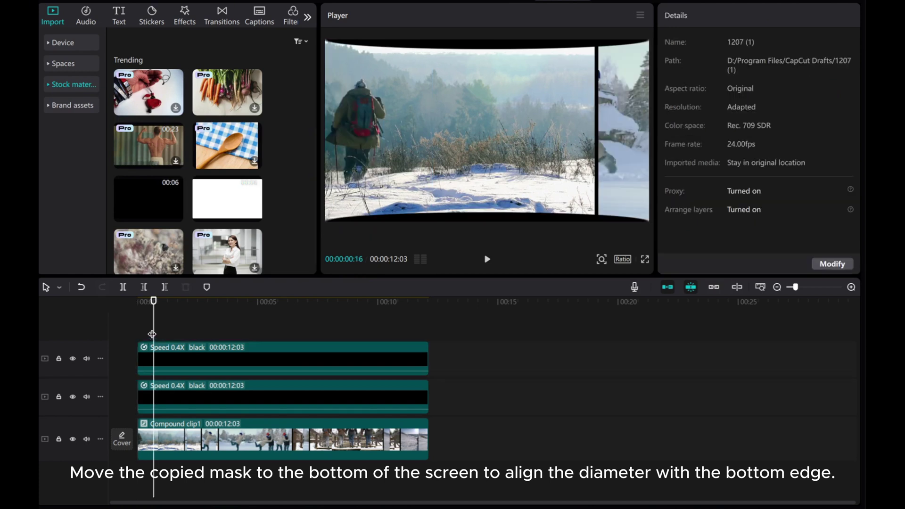
drag(154, 333, 117, 332)
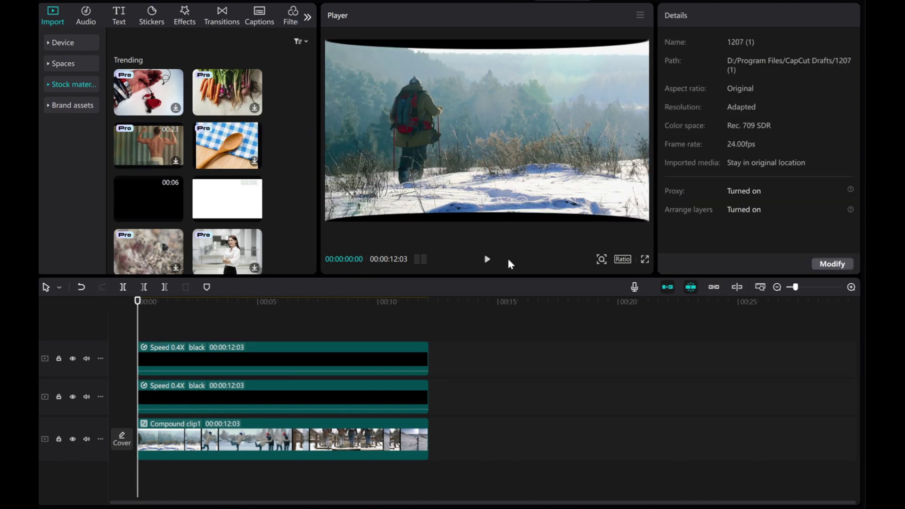
click(487, 260)
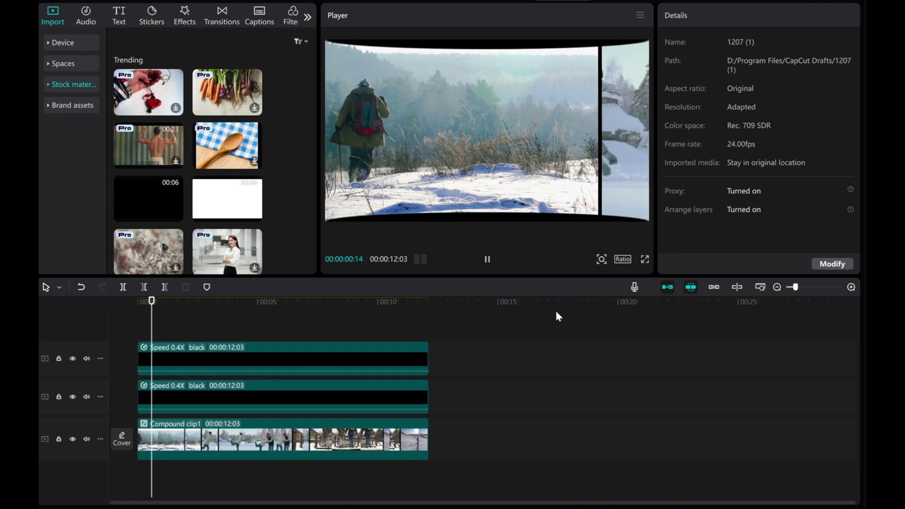